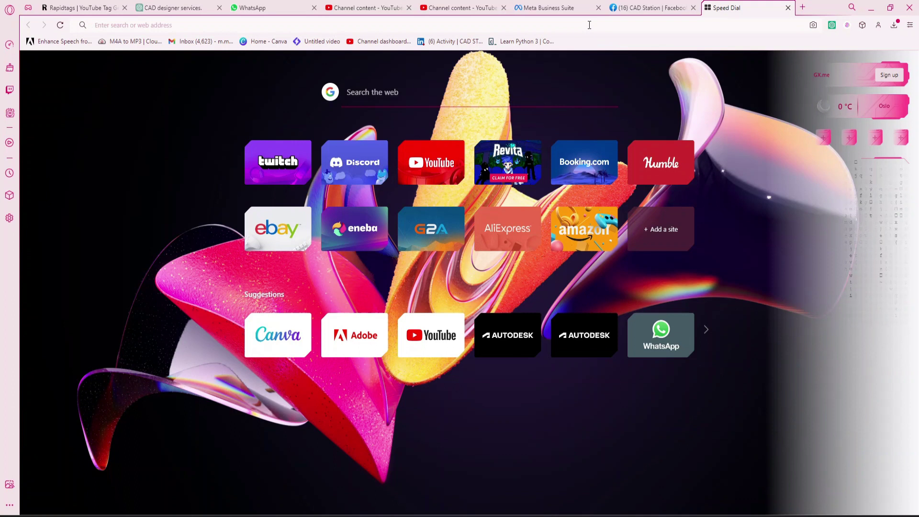
# Search the web for 'autodesk' and open Autodesk's official home page from the results
pyautogui.write('aut')
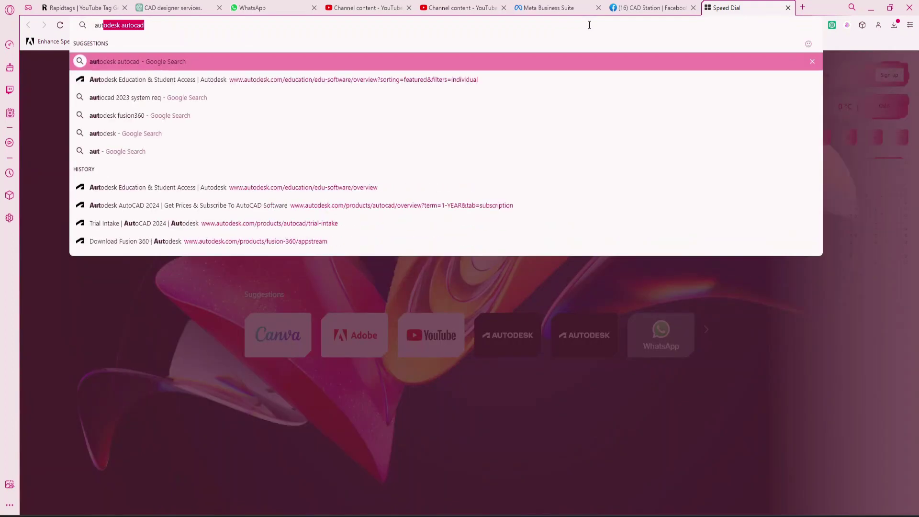
pyautogui.write('odesk')
pyautogui.press('Return')
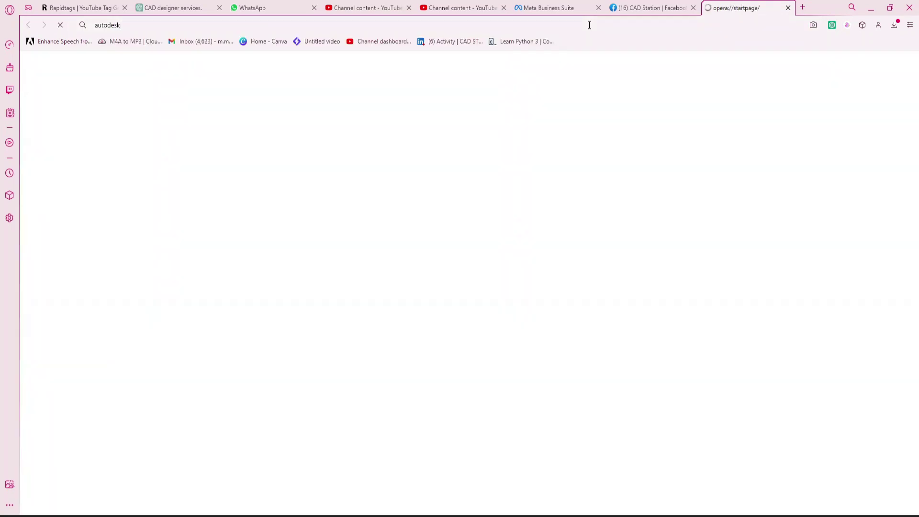
pyautogui.click(313, 166)
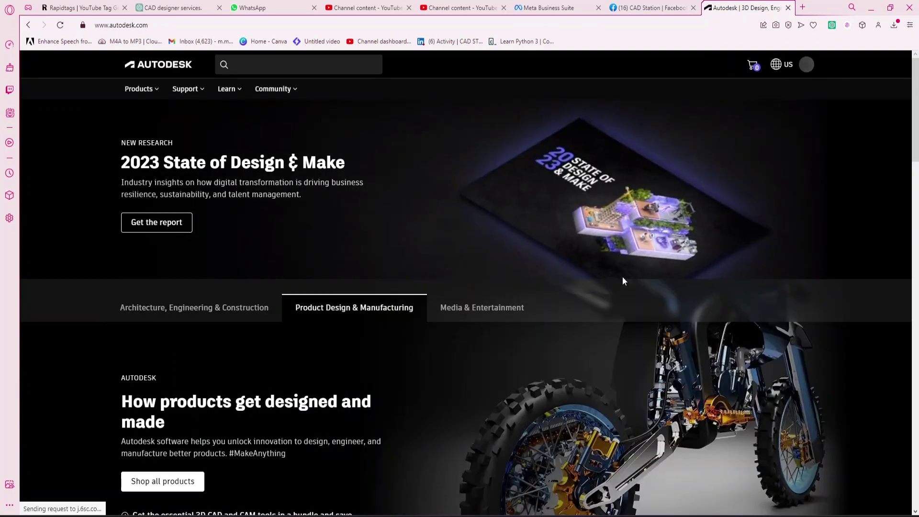
# Sign in to the Autodesk account with the account e-mail and password
pyautogui.click(792, 64)
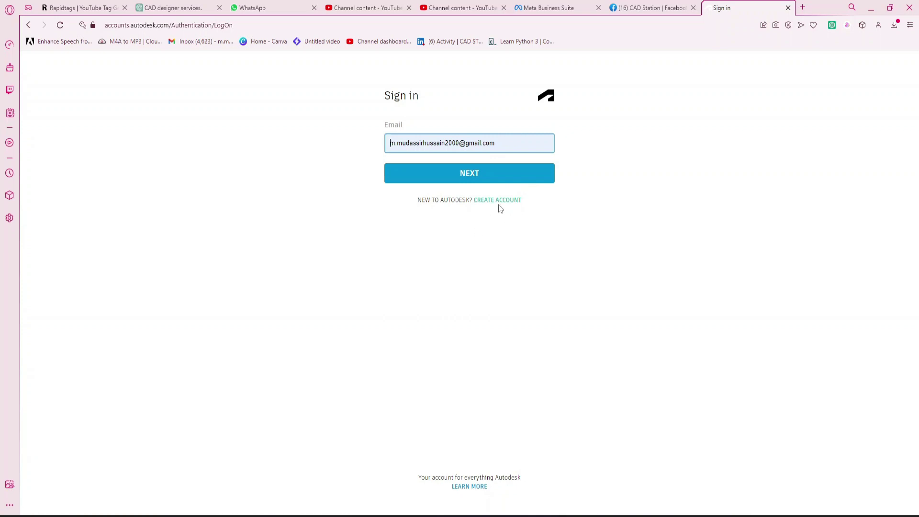
pyautogui.click(503, 177)
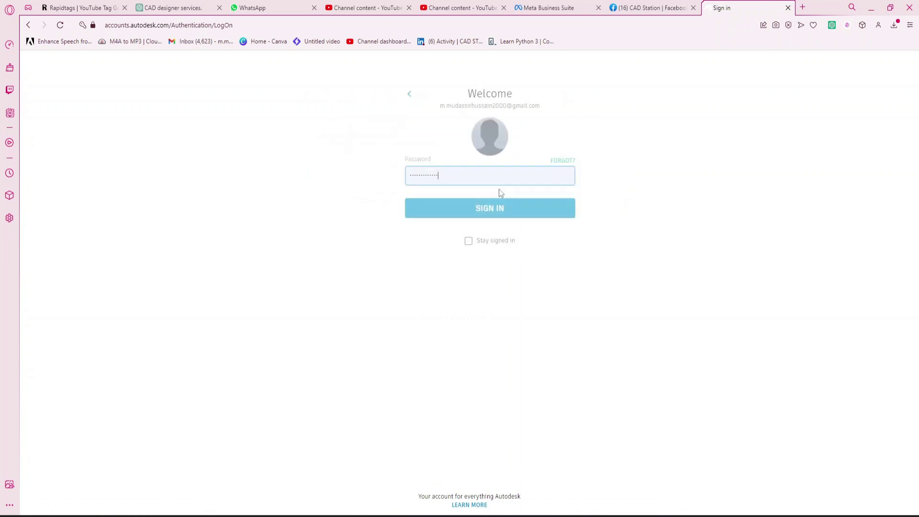
pyautogui.click(517, 212)
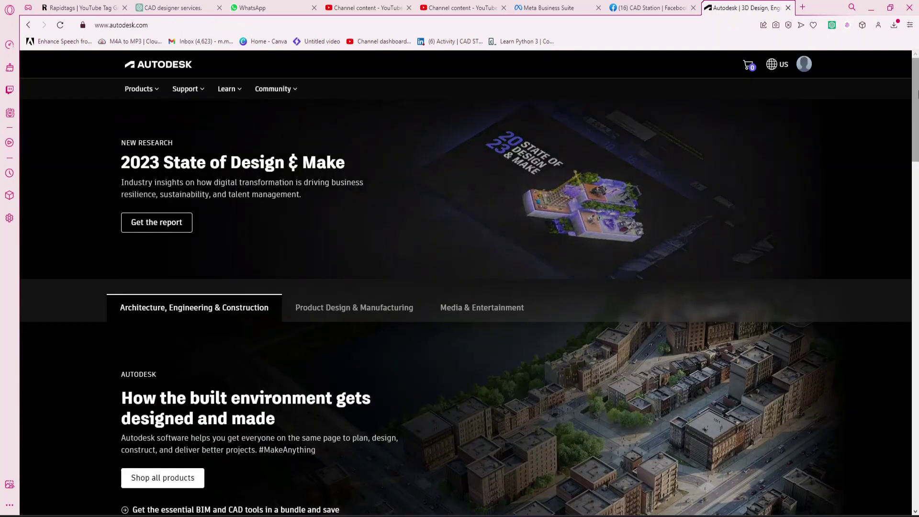
# Open the Shop all products catalogue of Autodesk products
pyautogui.scroll(-2, 910, 139)
pyautogui.moveTo(917, 106); pyautogui.dragTo(917, 187)
pyautogui.click(185, 68)
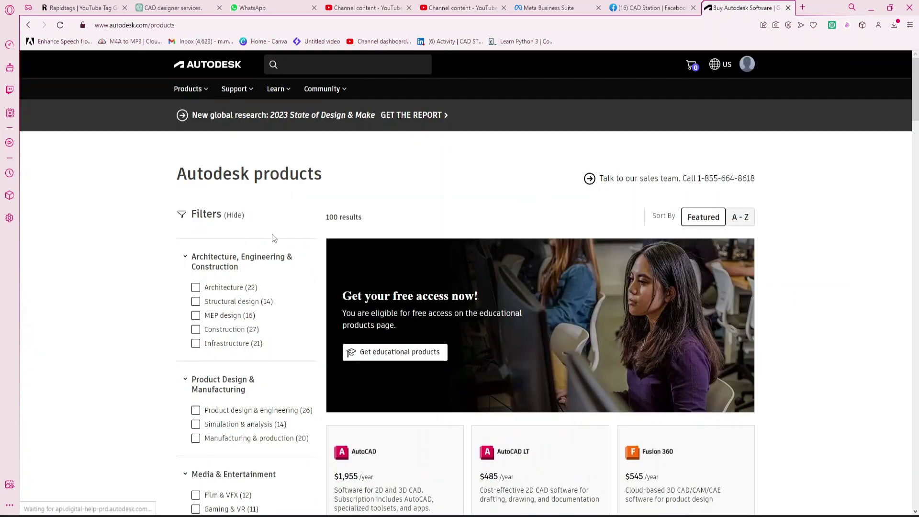
pyautogui.click(917, 145)
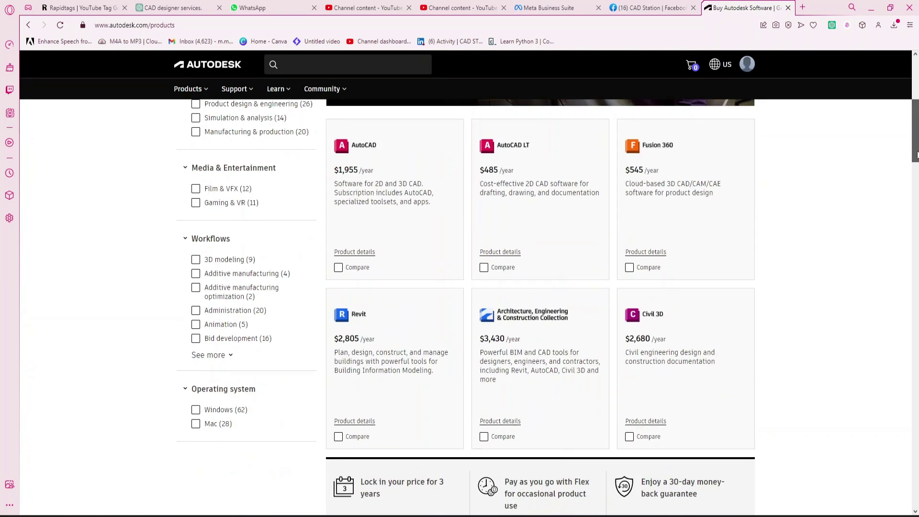
pyautogui.scroll(1, 623, 167)
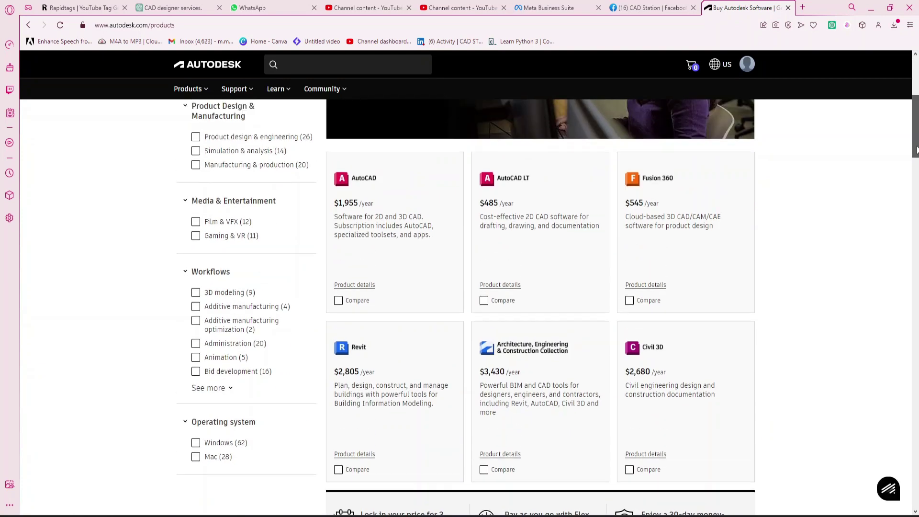
# Open the AutoCAD product overview page, listed at $1,955/year, and browse it
pyautogui.click(371, 183)
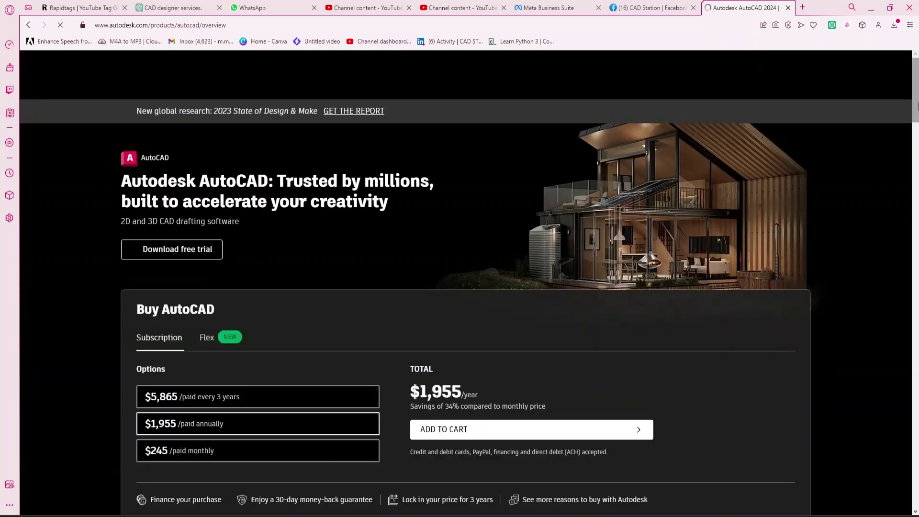
pyautogui.scroll(-5, 460, 287)
pyautogui.scroll(2, 460, 283)
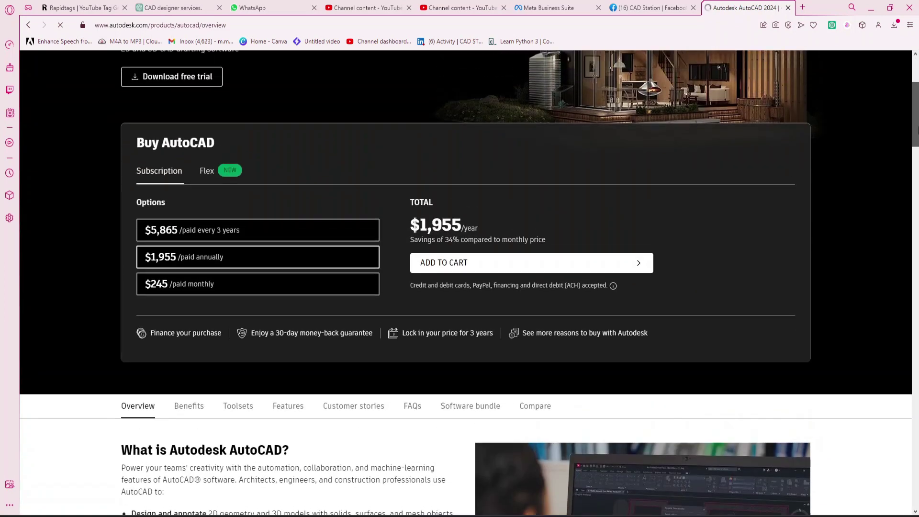
pyautogui.scroll(-20, 460, 282)
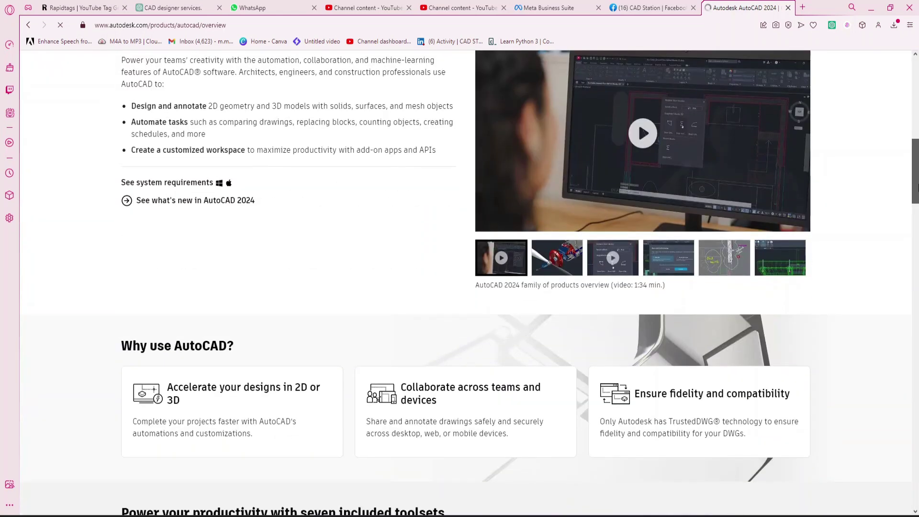
pyautogui.scroll(-12, 460, 282)
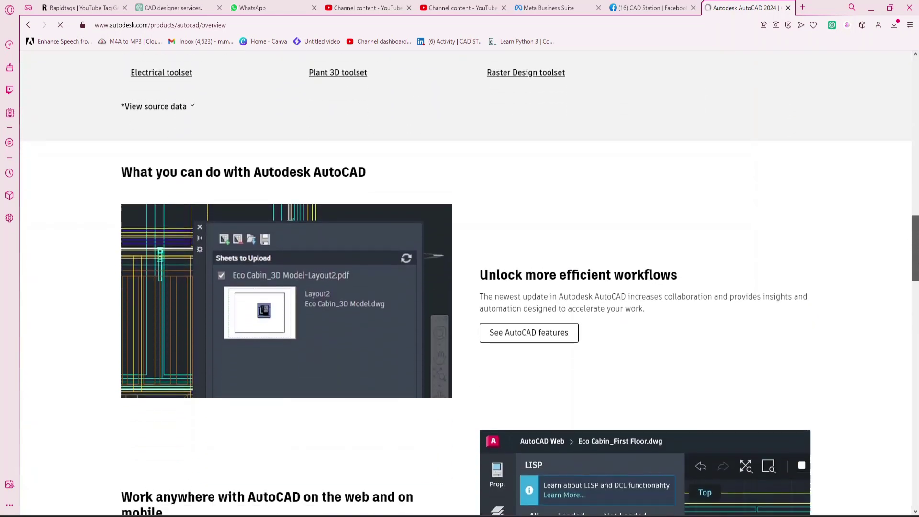
pyautogui.scroll(14, 460, 283)
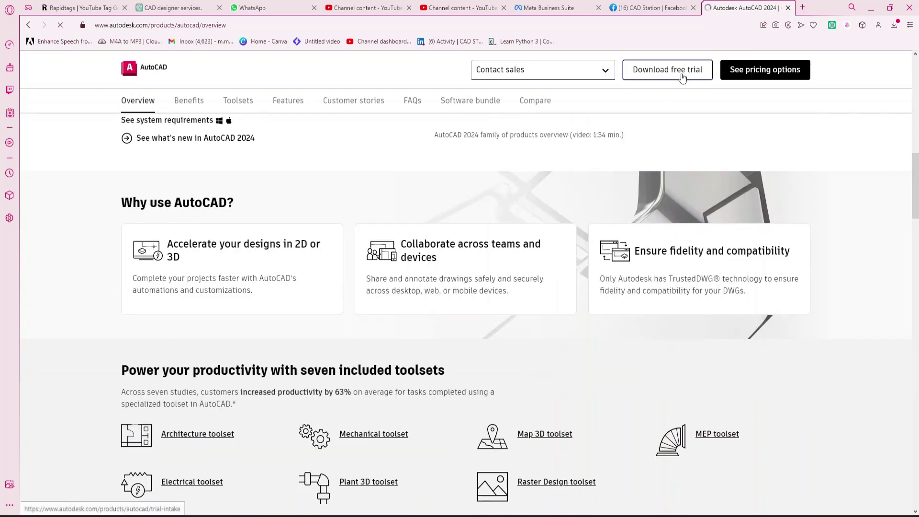
# Request the AutoCAD free trial for Education and continue to the Educational Community products page
pyautogui.click(682, 78)
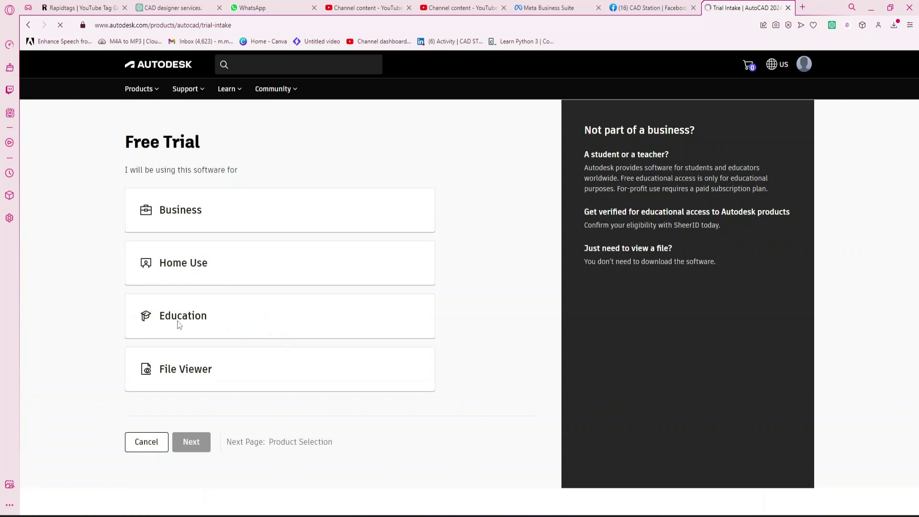
pyautogui.click(211, 326)
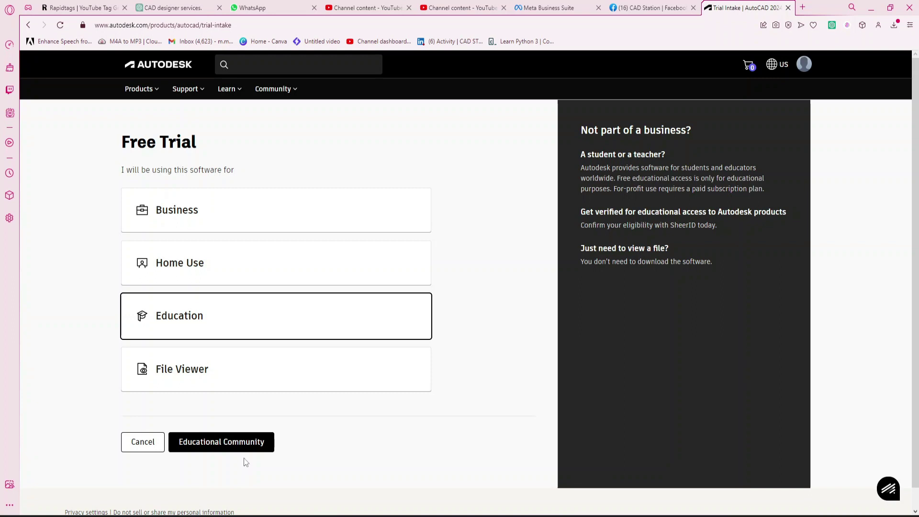
pyautogui.click(250, 450)
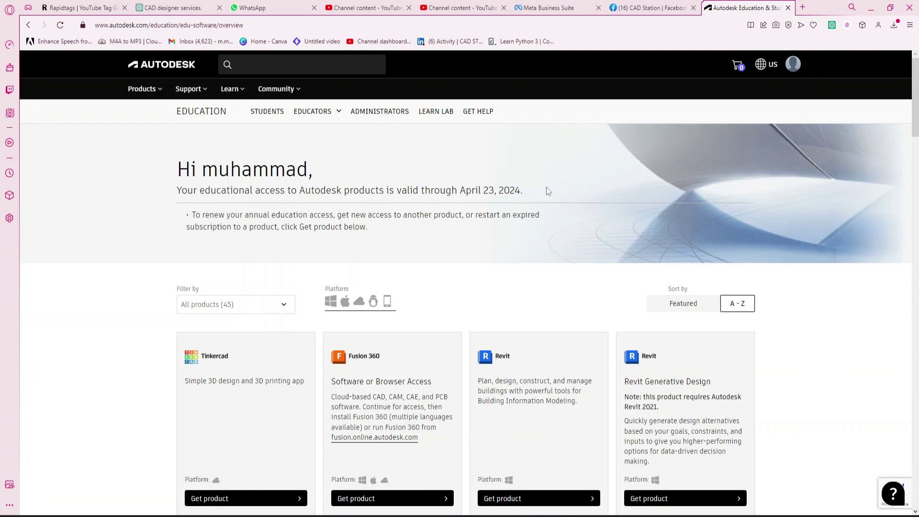
# Get AutoCAD from the education list and set its download to Windows, version 2022, English
pyautogui.scroll(-2, 916, 122)
pyautogui.scroll(-1, 916, 122)
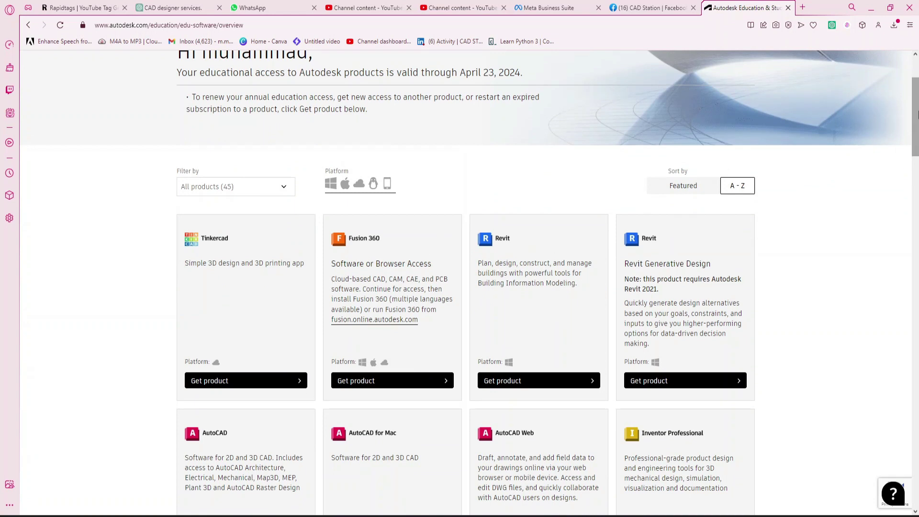
pyautogui.scroll(-4, 916, 148)
pyautogui.scroll(-3, 916, 148)
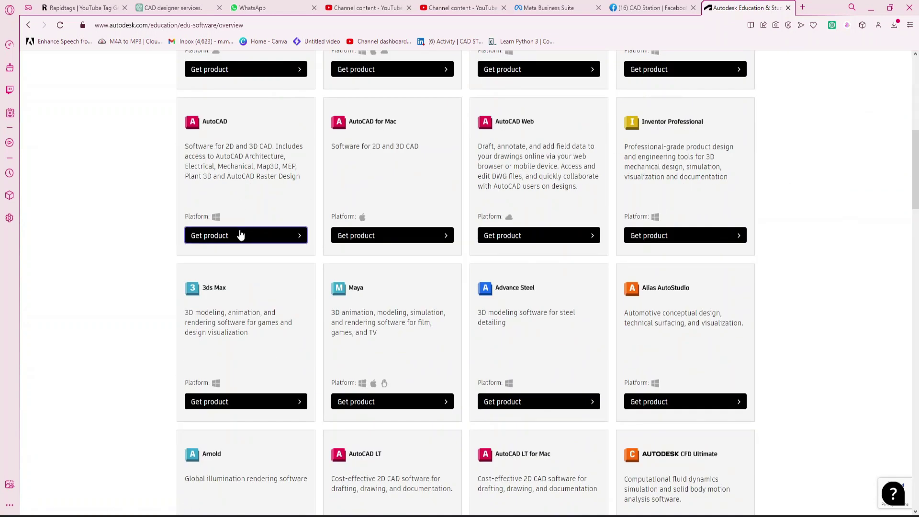
pyautogui.click(257, 237)
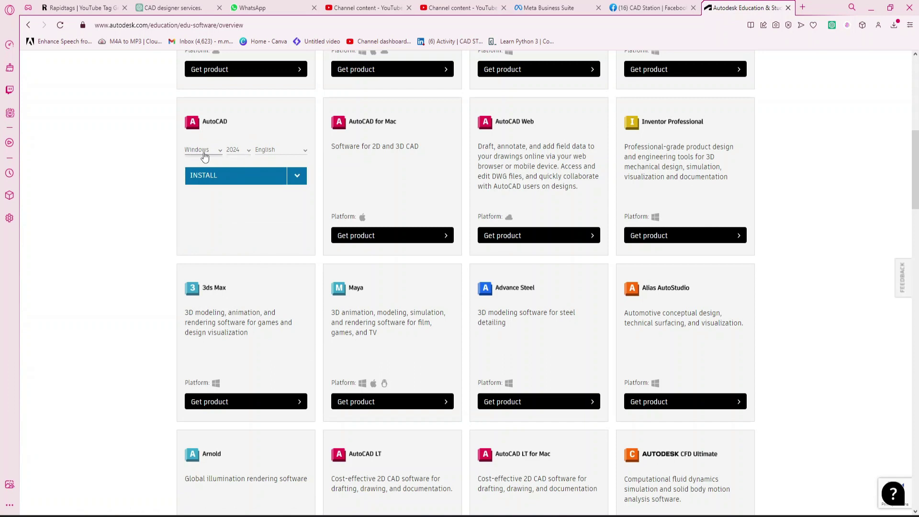
pyautogui.click(242, 150)
pyautogui.click(242, 194)
pyautogui.click(294, 182)
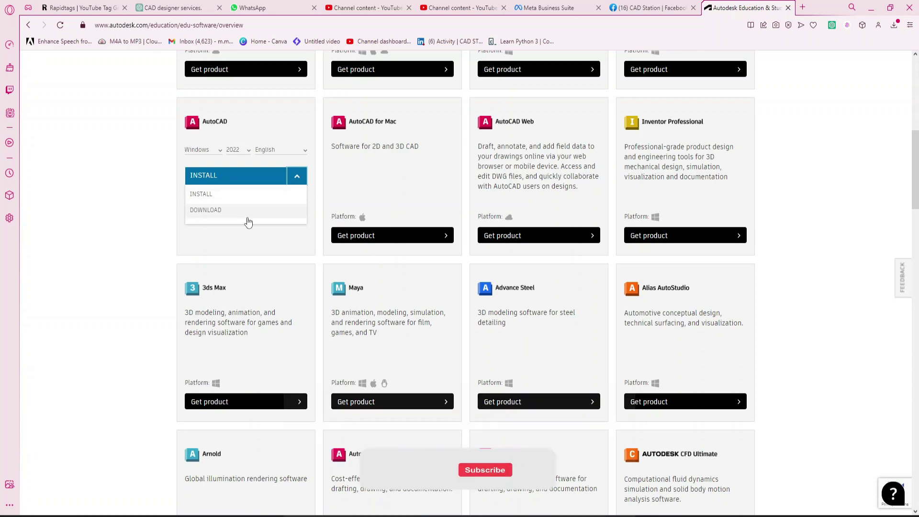
# Download AutoCAD_2022_English_Win_64bit_dlm.sfx and save it to the Downloads folder
pyautogui.click(247, 216)
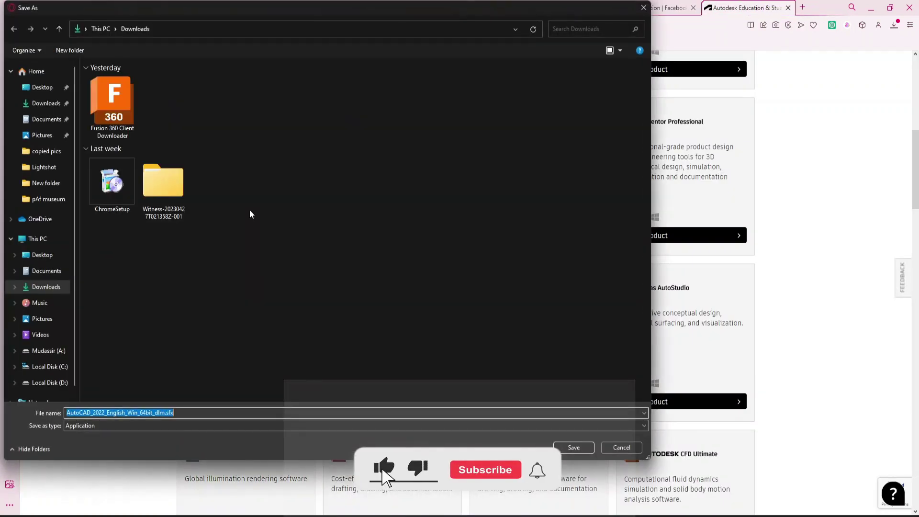
pyautogui.click(574, 448)
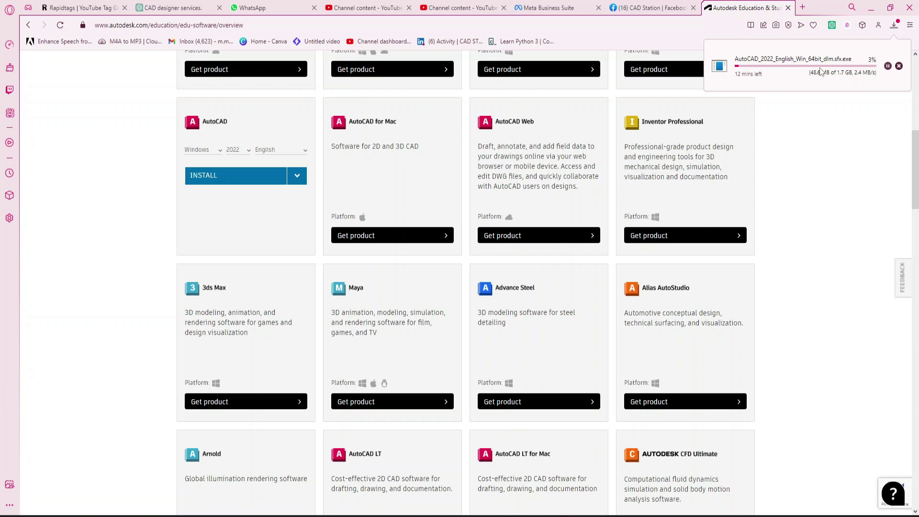
# Show the completed 1.71 GB AutoCAD 2022 installer in File Explorer from Opera's downloads list
pyautogui.click(822, 71)
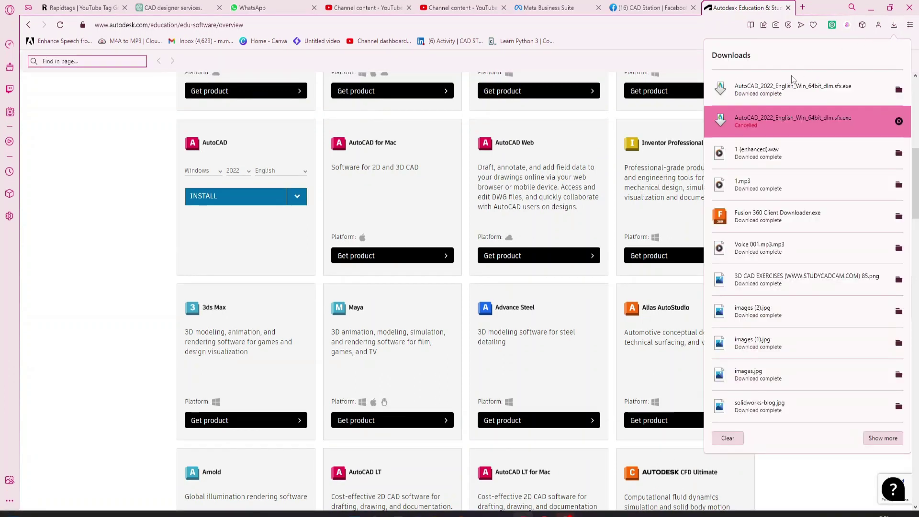
pyautogui.click(848, 96)
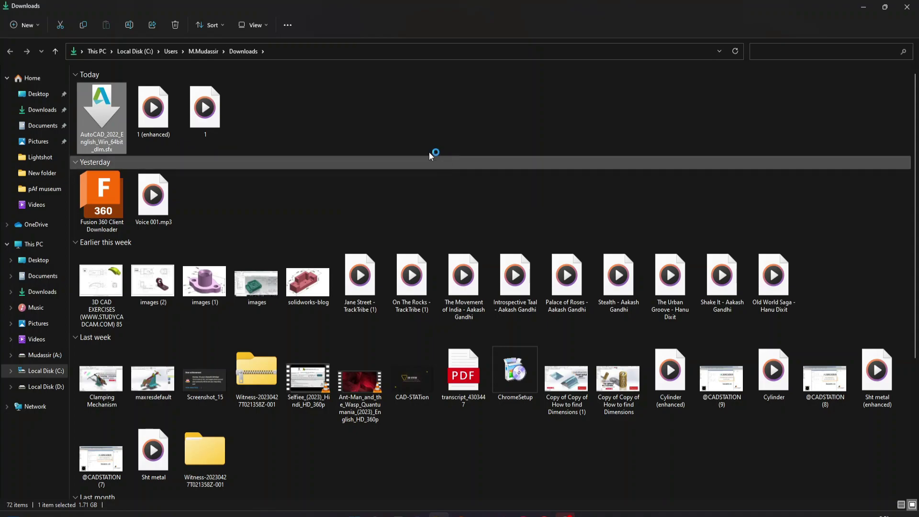
# Run the AutoCAD 2022 installer past the security warning, then refresh the desktop
pyautogui.press('super+d')
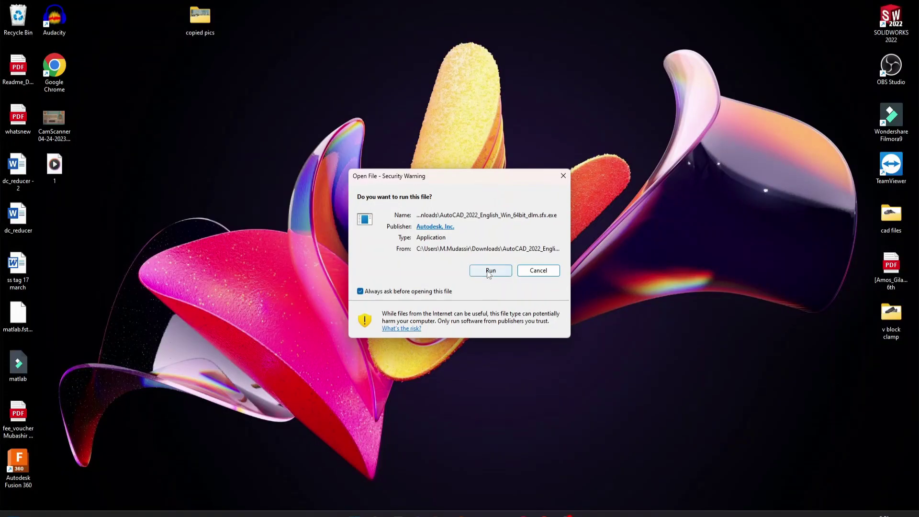
pyautogui.click(551, 273)
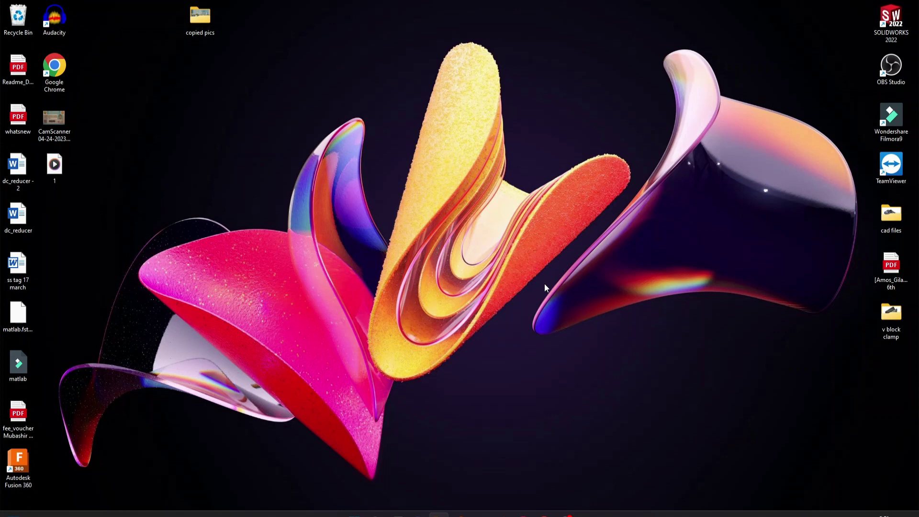
pyautogui.rightClick(691, 315)
pyautogui.click(664, 286)
pyautogui.rightClick(664, 286)
pyautogui.click(671, 285)
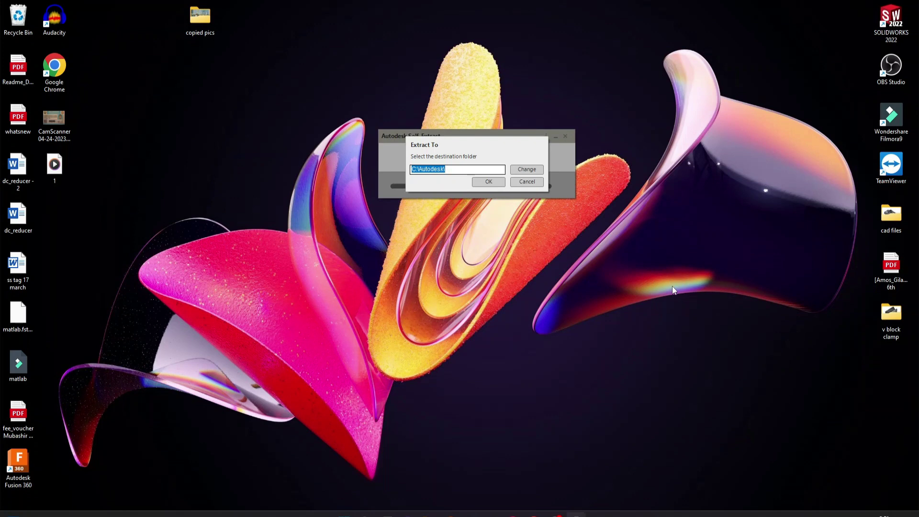
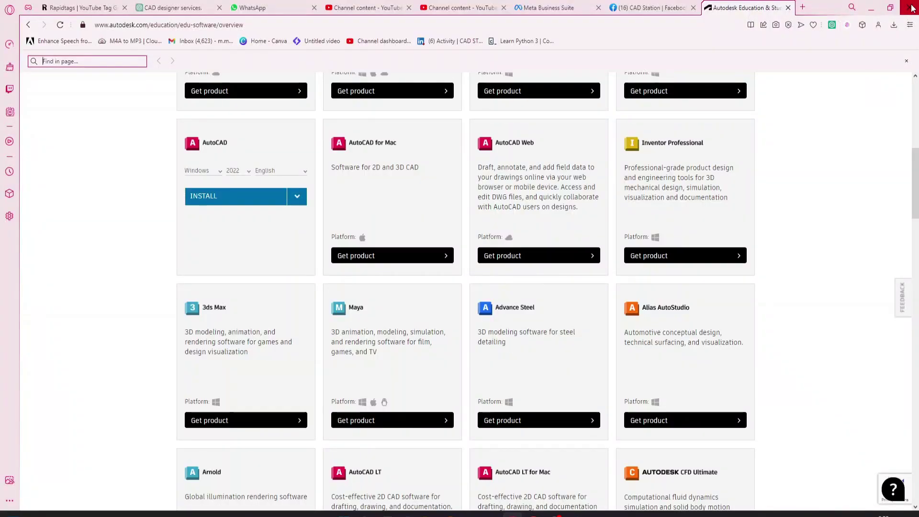
# Quit Opera and move the installer progress window slightly to the right
pyautogui.click(909, 8)
pyautogui.click(501, 284)
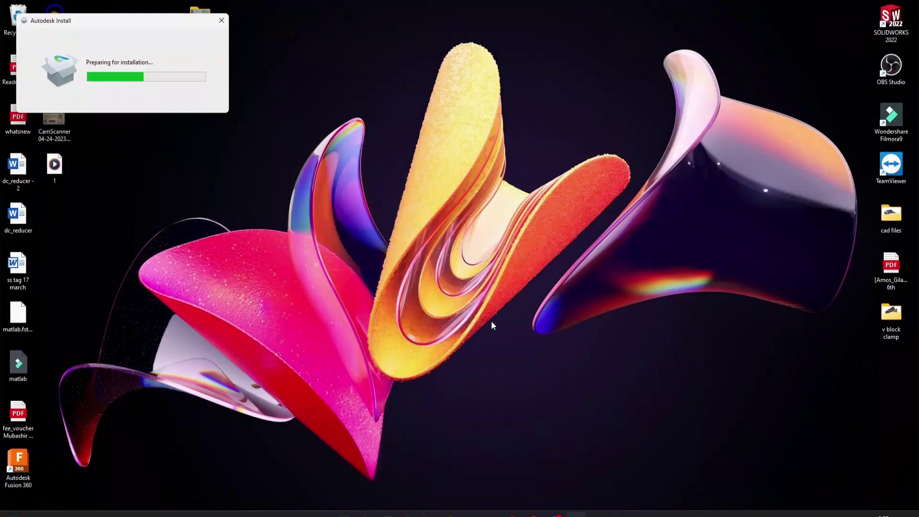
pyautogui.moveTo(150, 24); pyautogui.dragTo(189, 20)
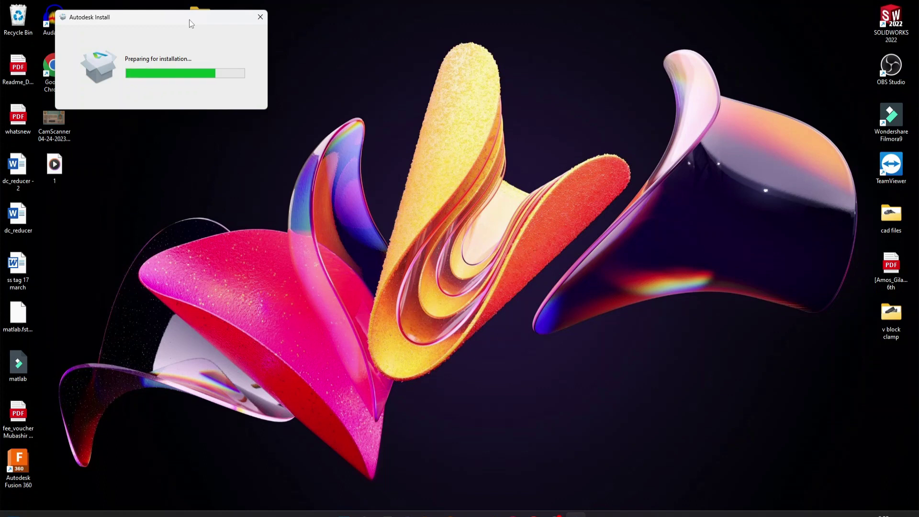
# Refresh the desktop twice while preparation finishes and the Legal agreement appears
pyautogui.rightClick(389, 44)
pyautogui.click(414, 85)
pyautogui.rightClick(406, 78)
pyautogui.click(453, 120)
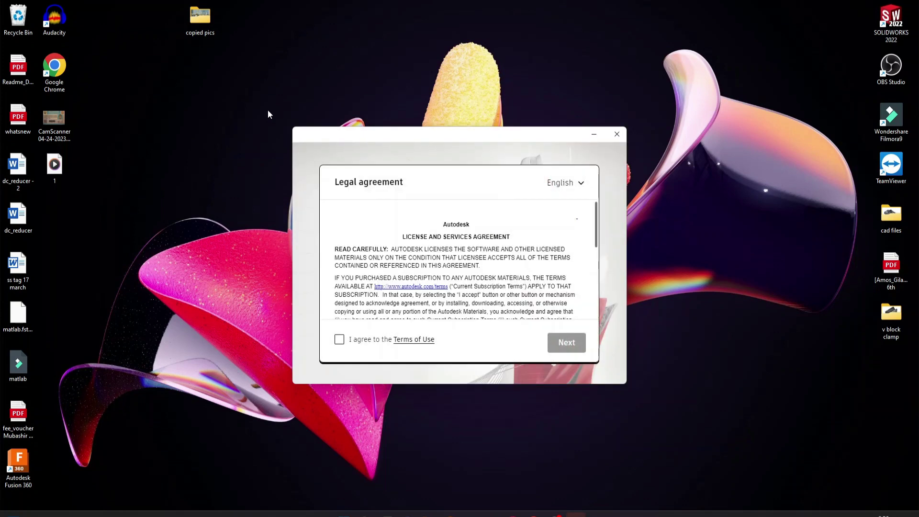
# Agree to the Terms of Use and keep C:\Program Files\Autodesk as the install location
pyautogui.click(339, 340)
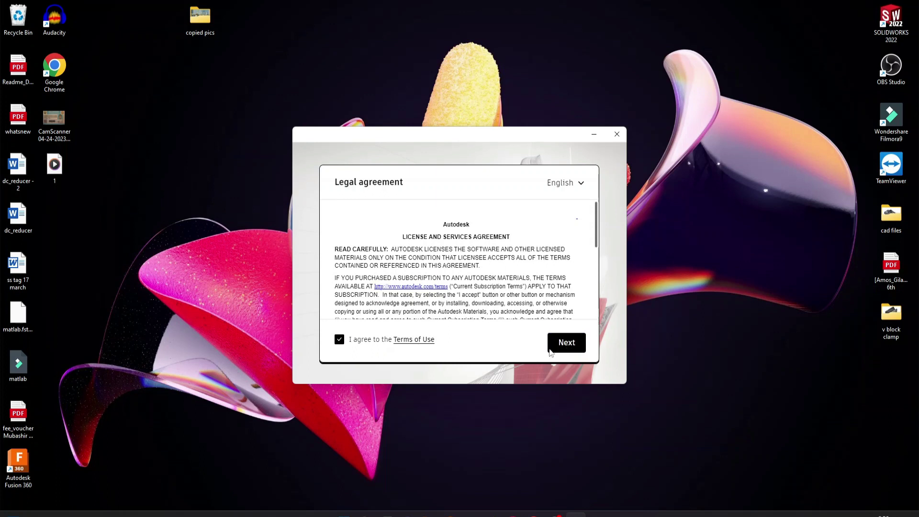
pyautogui.click(564, 346)
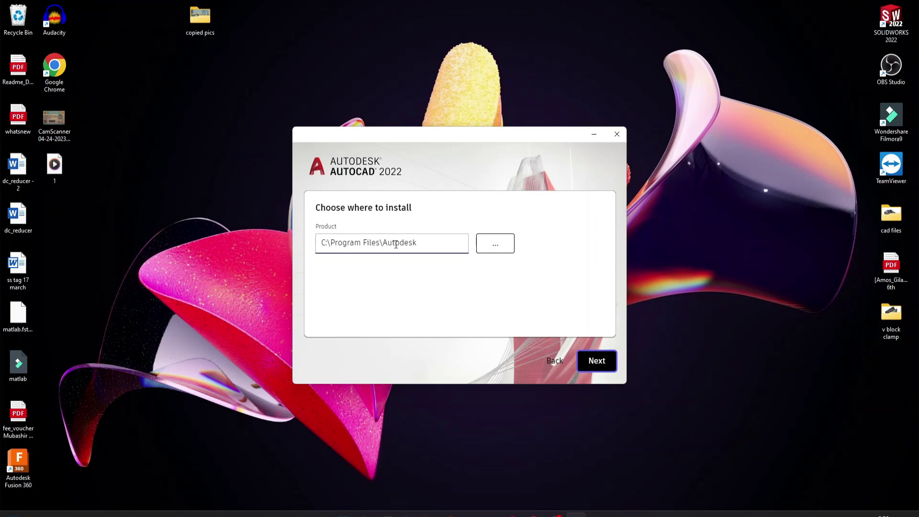
pyautogui.click(587, 355)
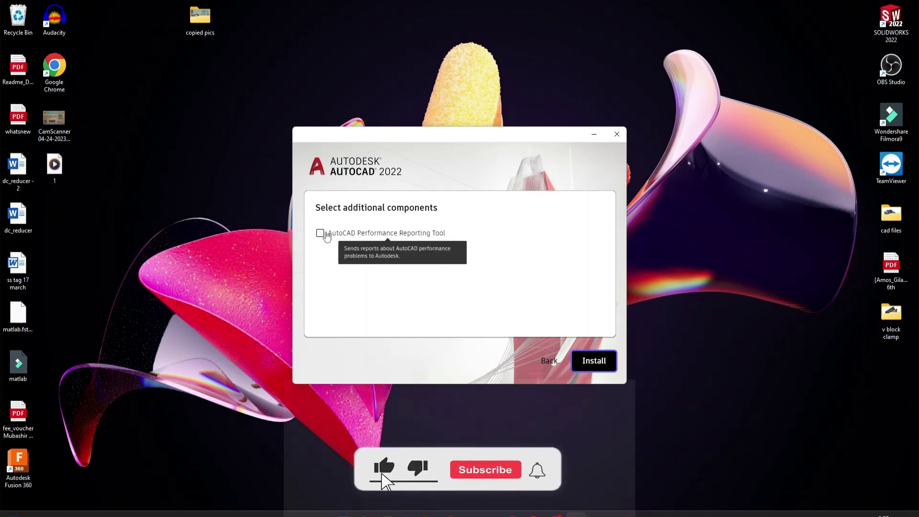
# Add the AutoCAD Performance Reporting Tool component and start the AutoCAD 2022 installation
pyautogui.click(321, 233)
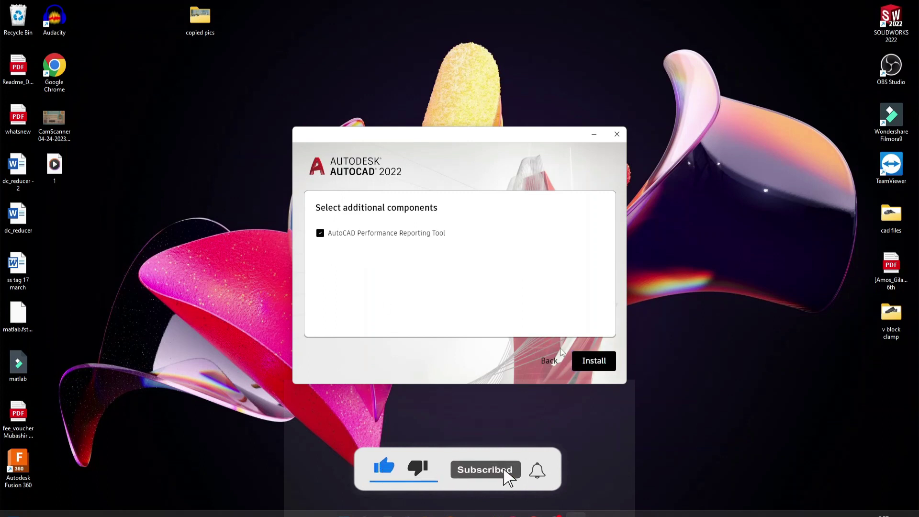
pyautogui.click(590, 362)
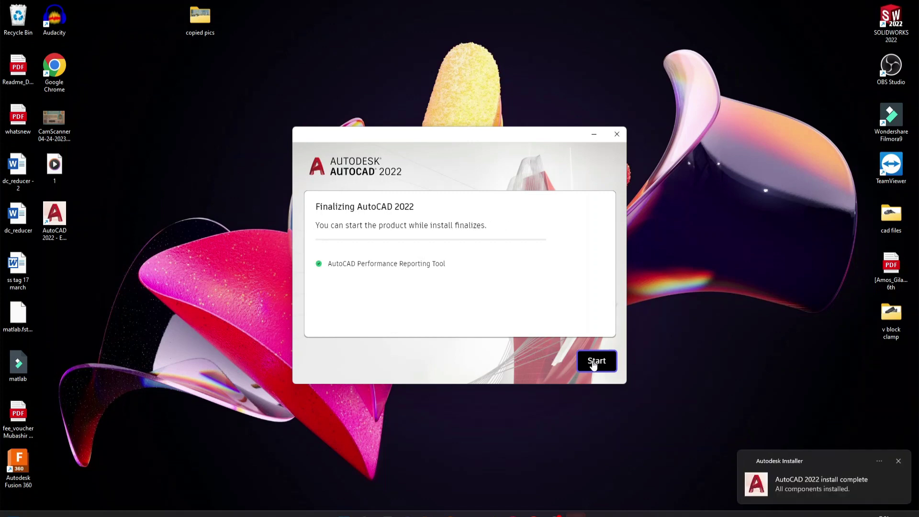
# Choose 'Not now' on the restart prompt and start AutoCAD 2022
pyautogui.click(593, 364)
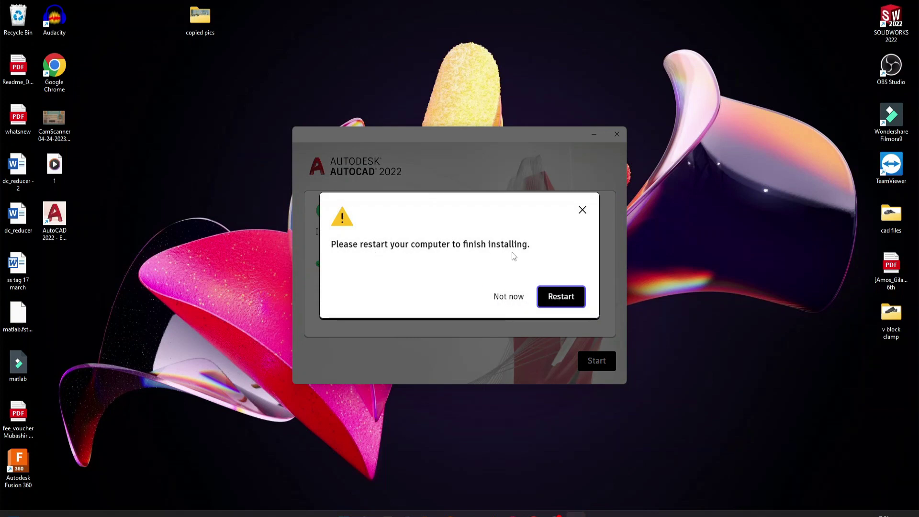
pyautogui.click(510, 301)
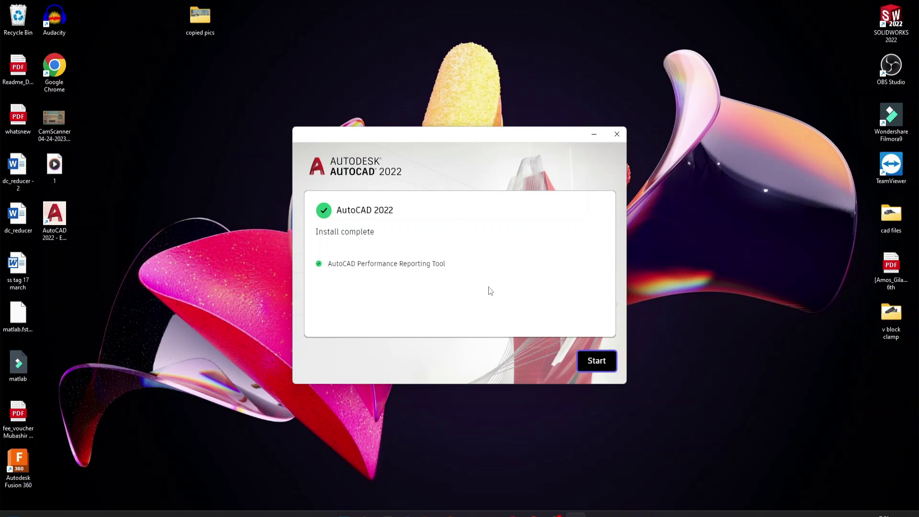
pyautogui.click(592, 361)
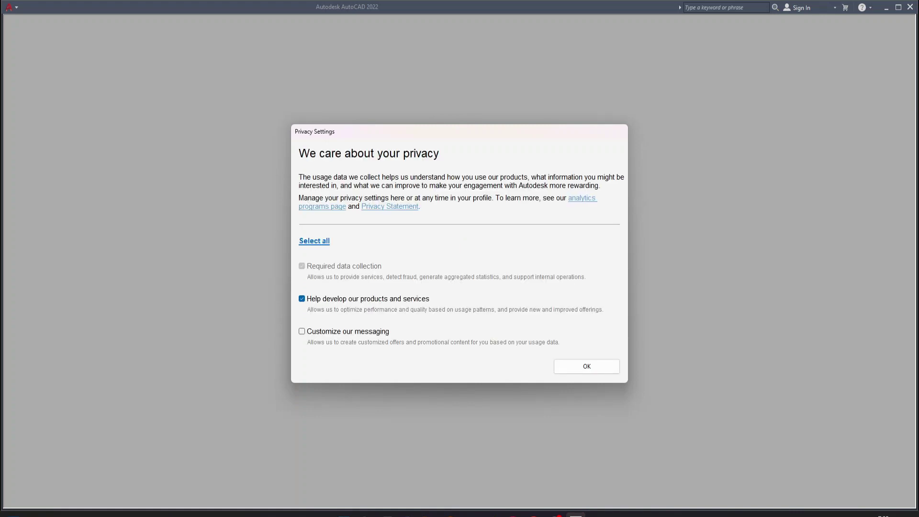
# Check 'Customize our messaging' in Privacy Settings and confirm with OK
pyautogui.click(301, 332)
pyautogui.click(601, 369)
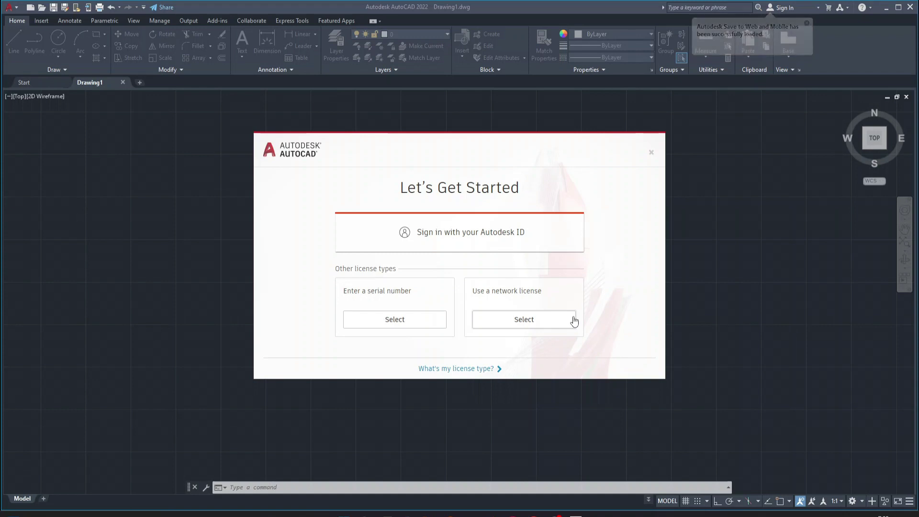
# Sign in with an Autodesk ID, submitting the account e-mail and then the password
pyautogui.click(439, 239)
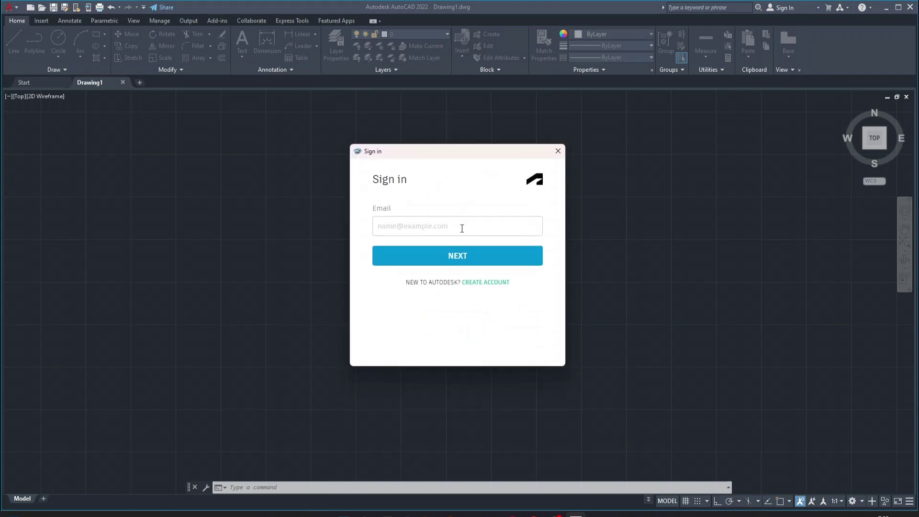
pyautogui.click(462, 228)
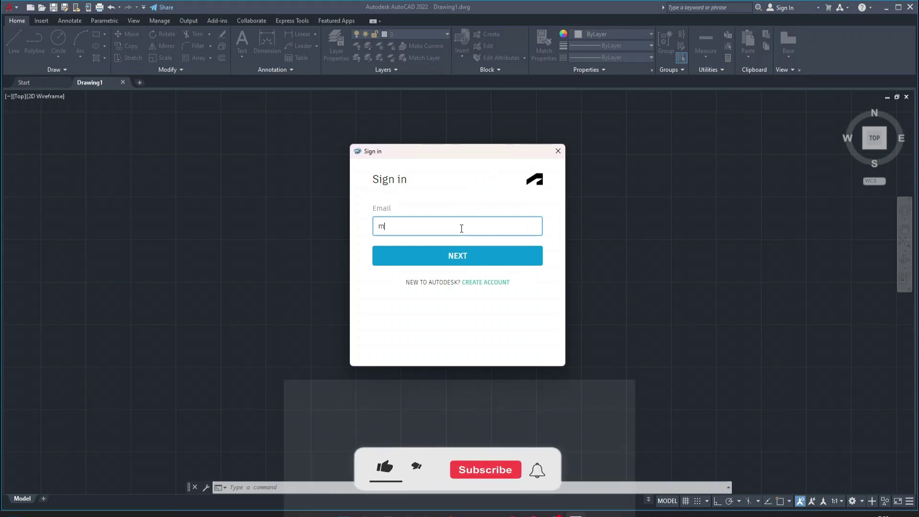
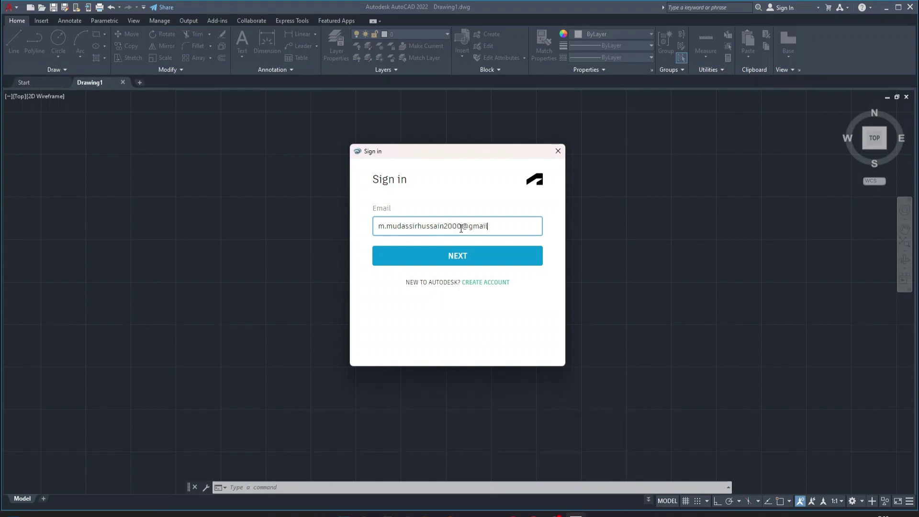
pyautogui.press('Return')
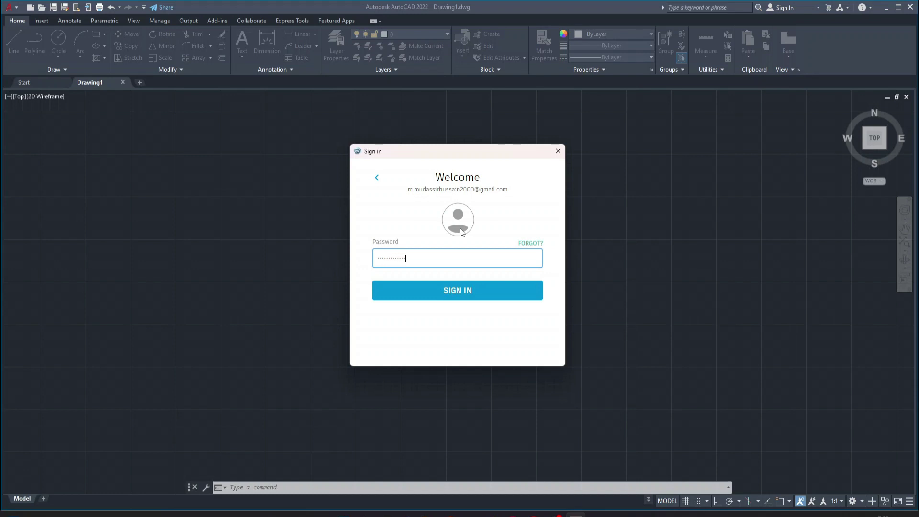
pyautogui.press('Return')
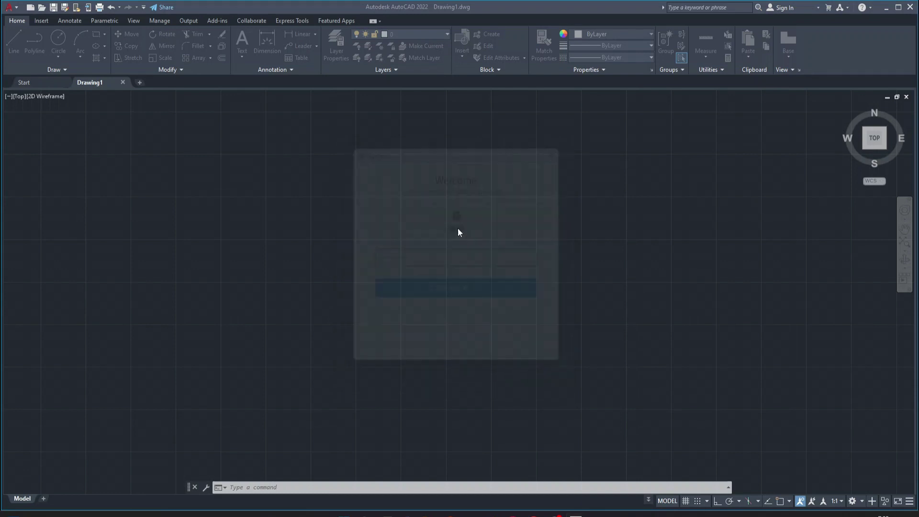